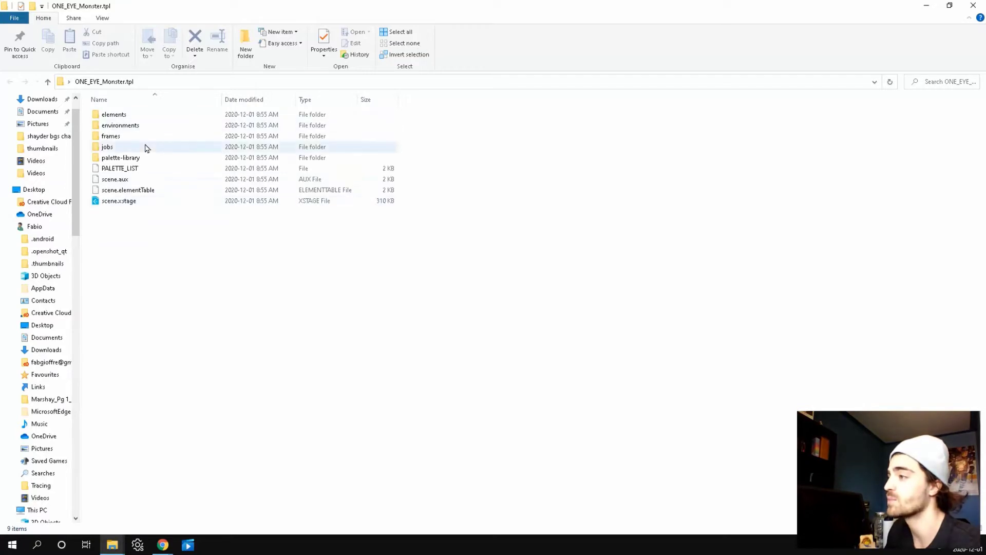
Open scene.xstage from the ONE_EYE_Monster.tpl folder in Harmony and look over the monster in the Camera view
left_click(107, 204)
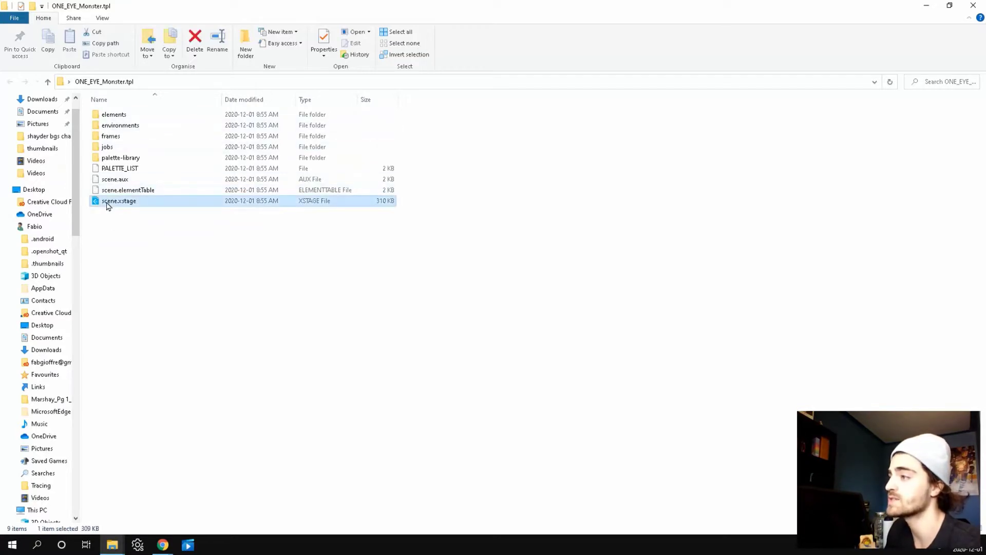
double_click(127, 207)
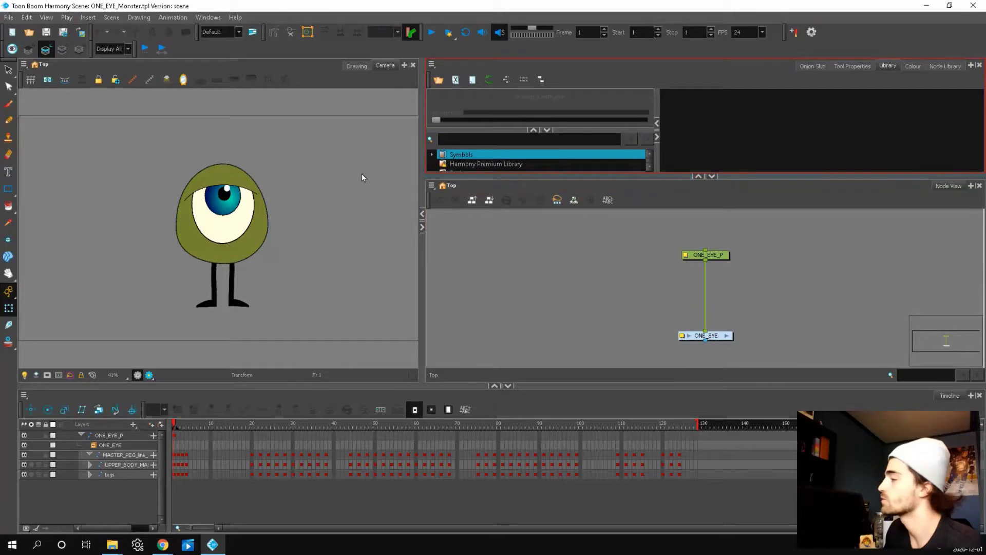
left_click(361, 177)
scroll(259, 231, "down", 4)
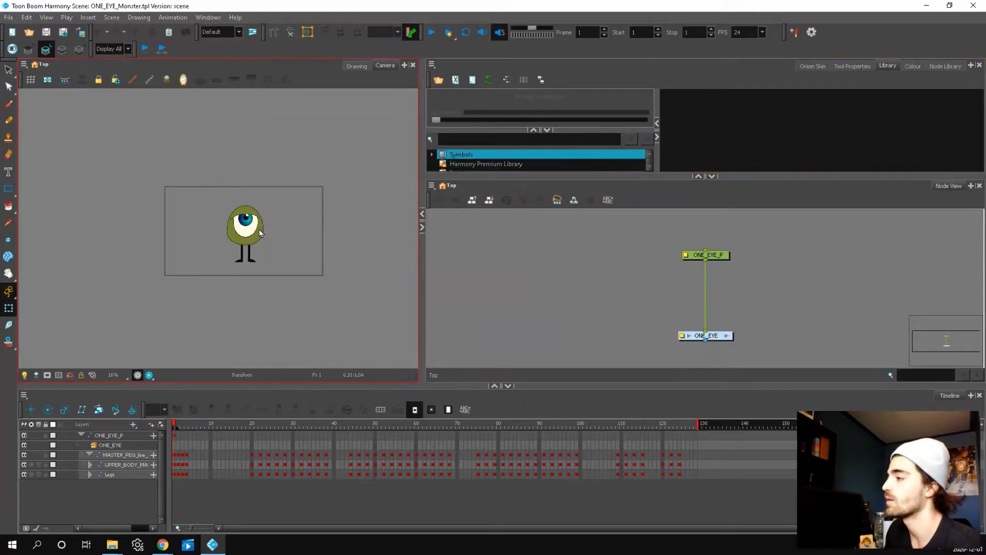
scroll(223, 218, "up", 3)
scroll(270, 242, "down", 2)
scroll(270, 242, "up", 5)
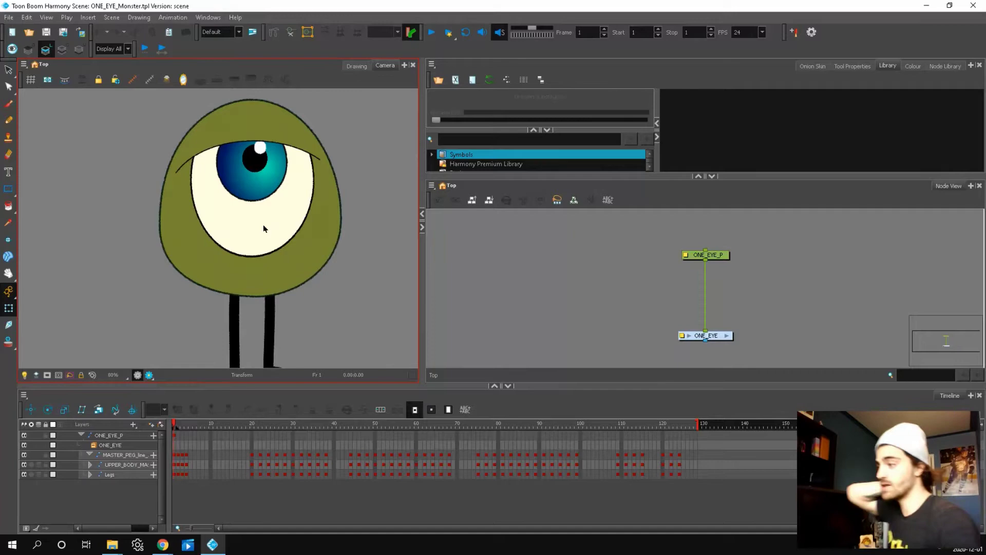
scroll(263, 228, "down", 5)
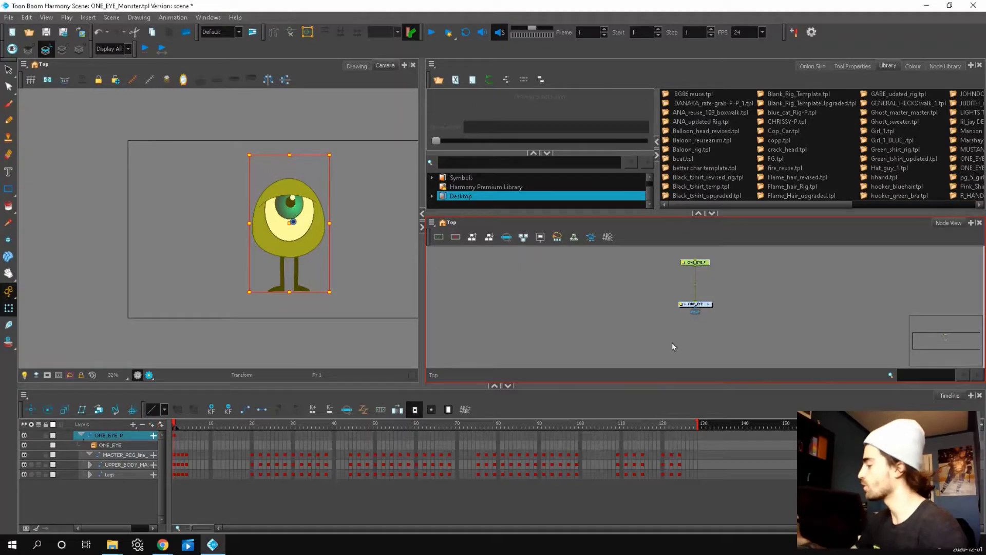
Copy the ONE_EYE_P peg and the ONE_EYE group, and paste them as a template into the Desktop library
left_click_drag(695, 310, 676, 368)
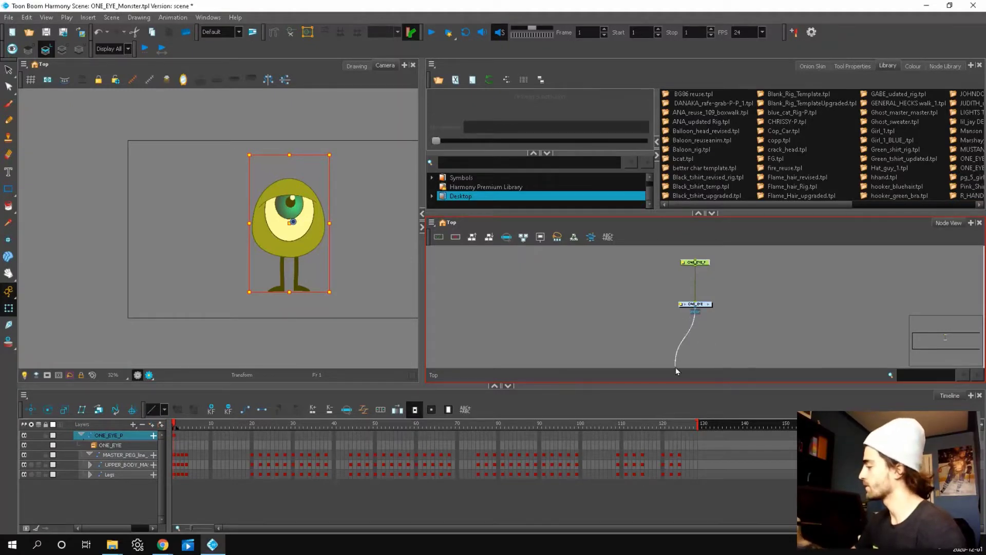
left_click(733, 359)
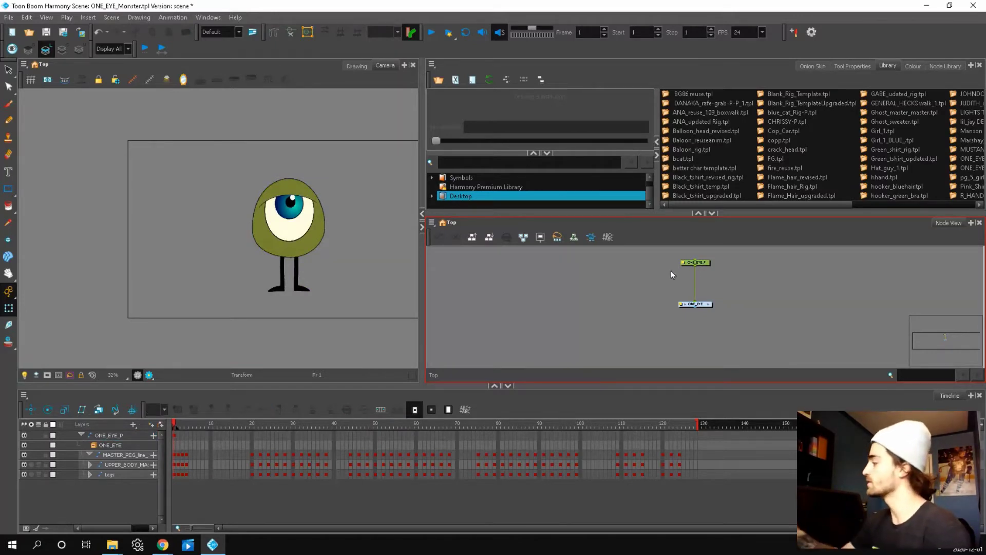
left_click_drag(669, 263, 726, 310)
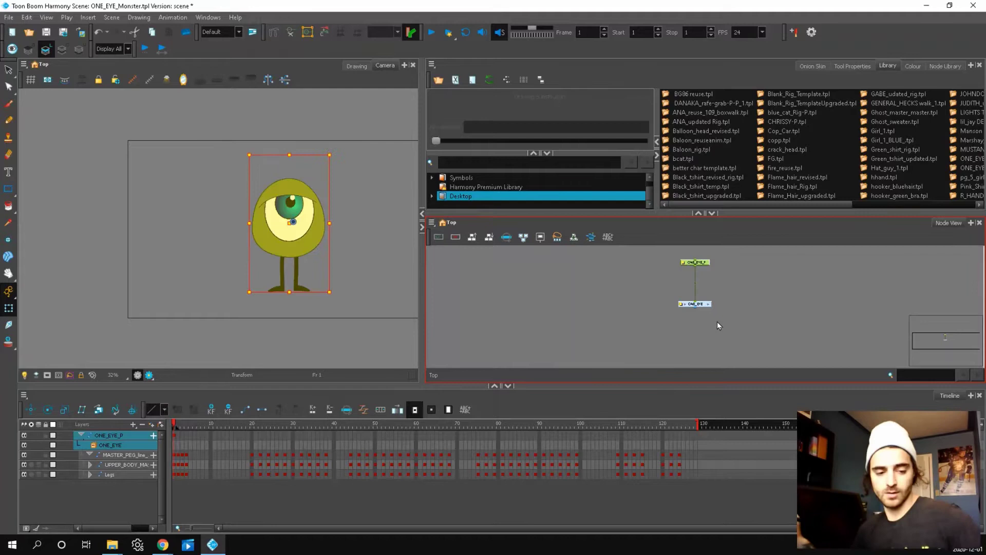
key("ctrl+c")
left_click(718, 71)
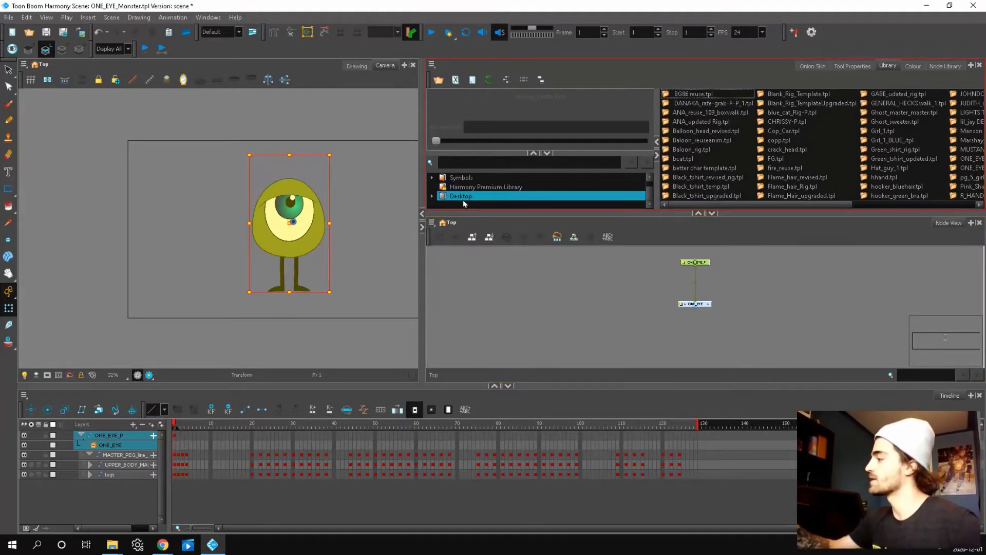
left_click(773, 139)
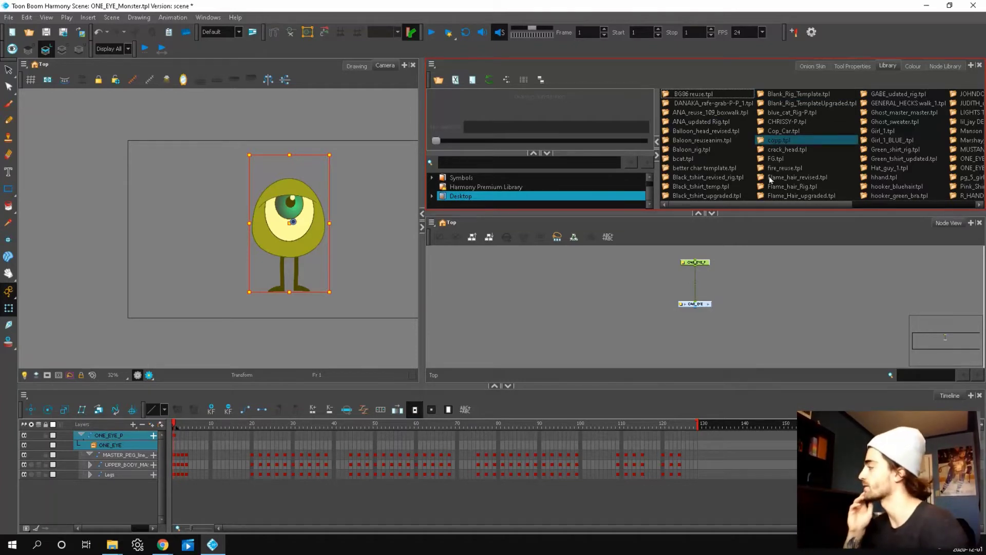
left_click(521, 281)
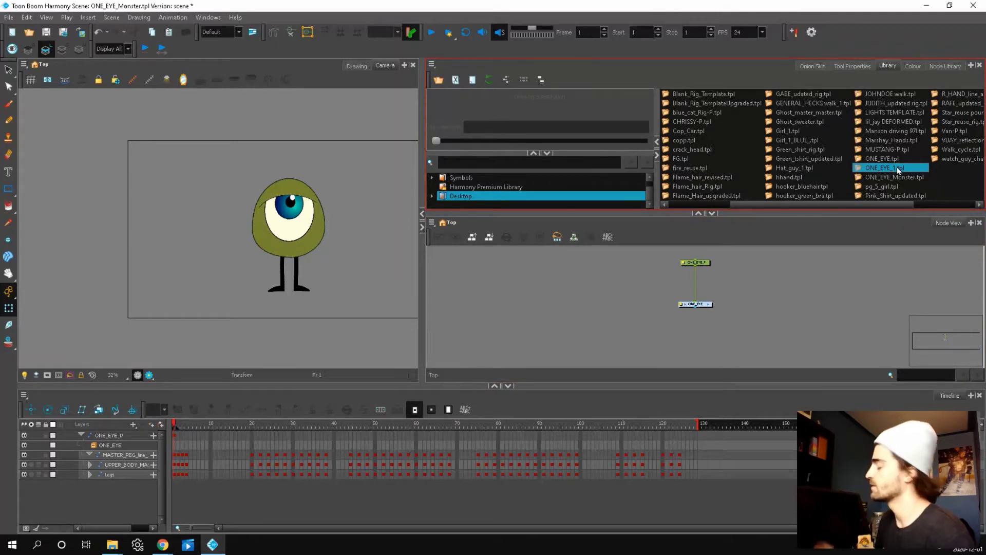
left_click(279, 254)
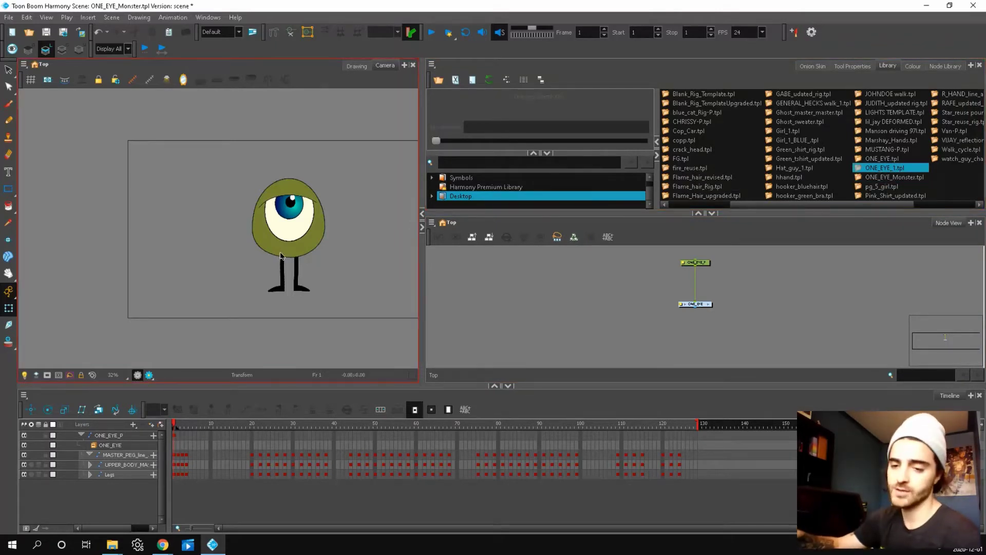
left_click(679, 318)
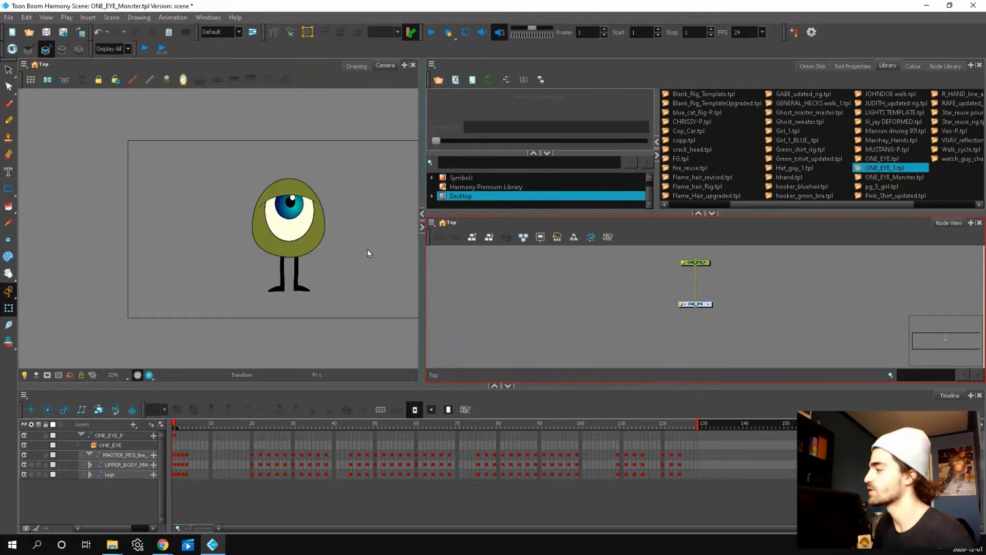
Select the monster's master peg layer and step back and forth through frames 1 to 4 to compare its turnaround poses
scroll(367, 249, "down", 2)
scroll(360, 246, "up", 2)
scroll(346, 244, "down", 1)
scroll(300, 204, "up", 3)
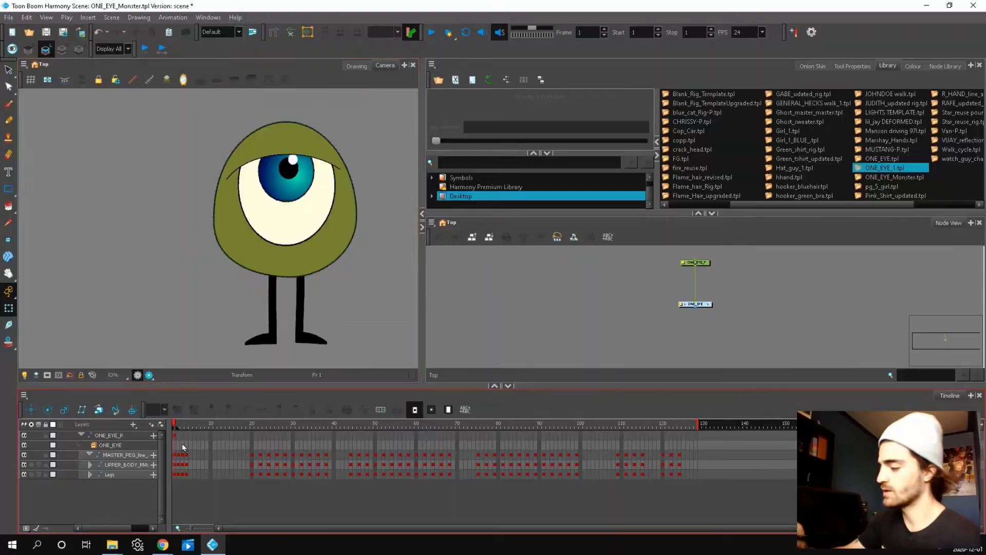
left_click(118, 455)
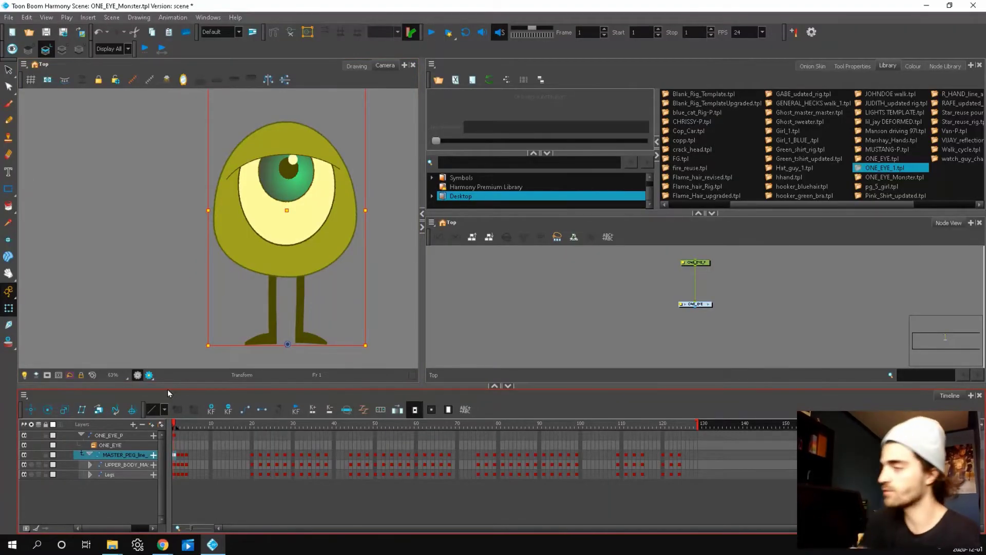
key("period")
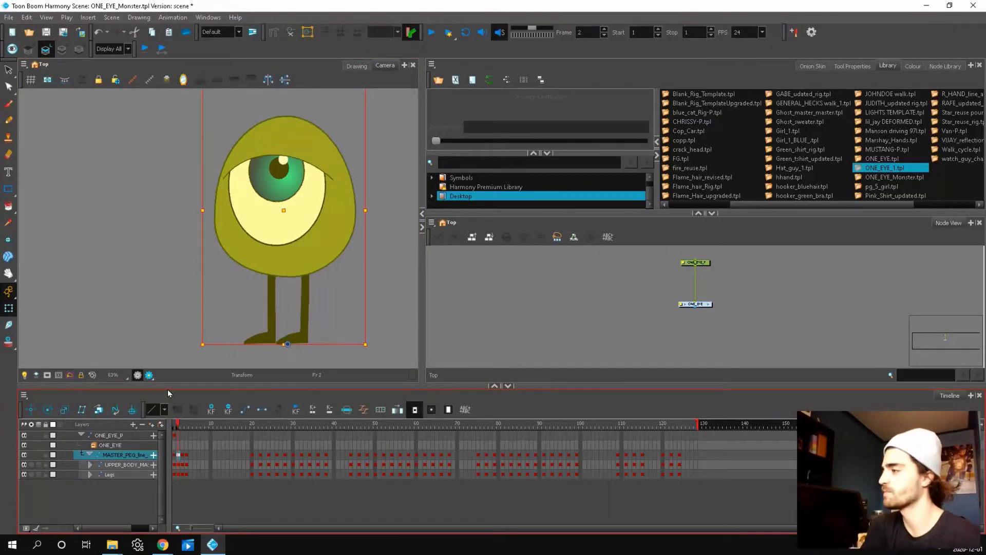
key("period")
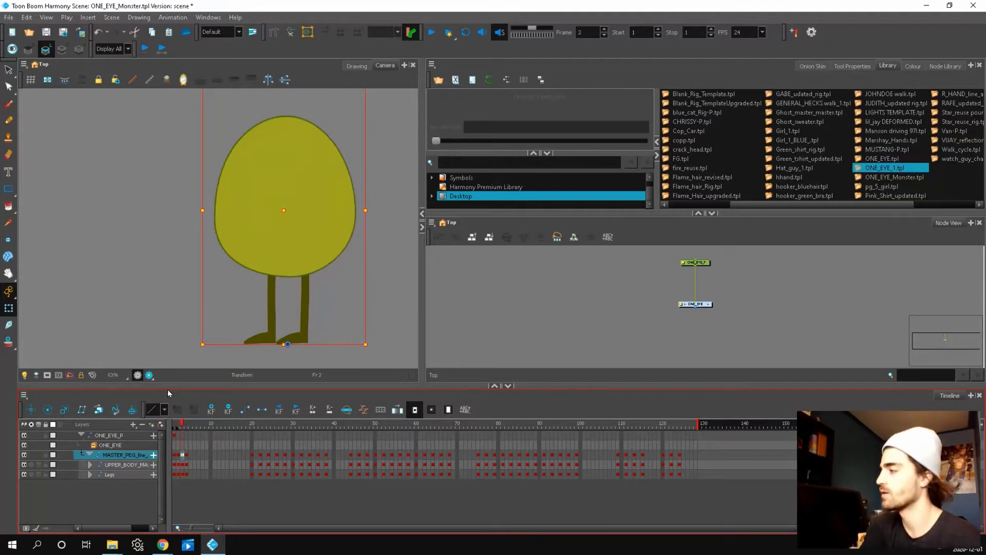
key("period")
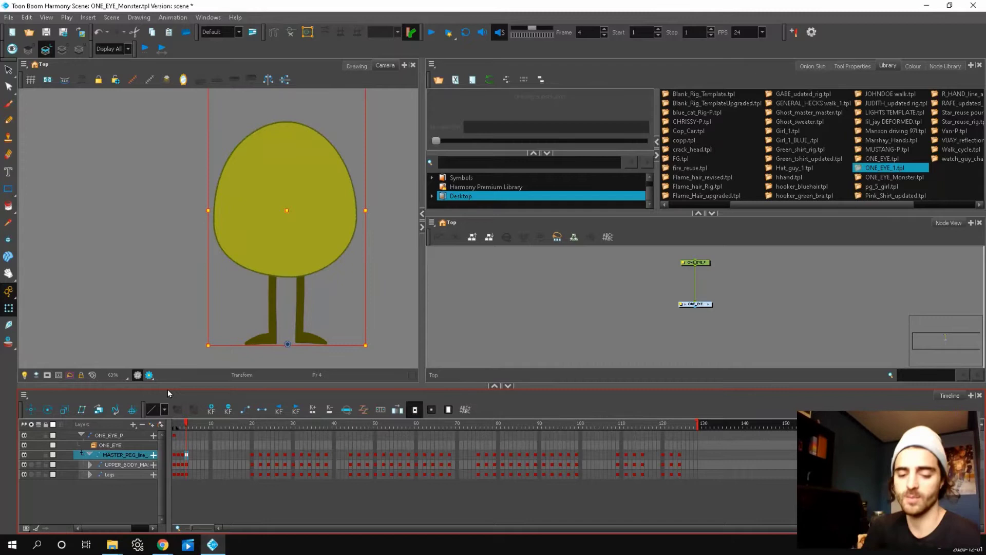
key("comma")
key("comma")
key("comma")
key("period")
key("comma")
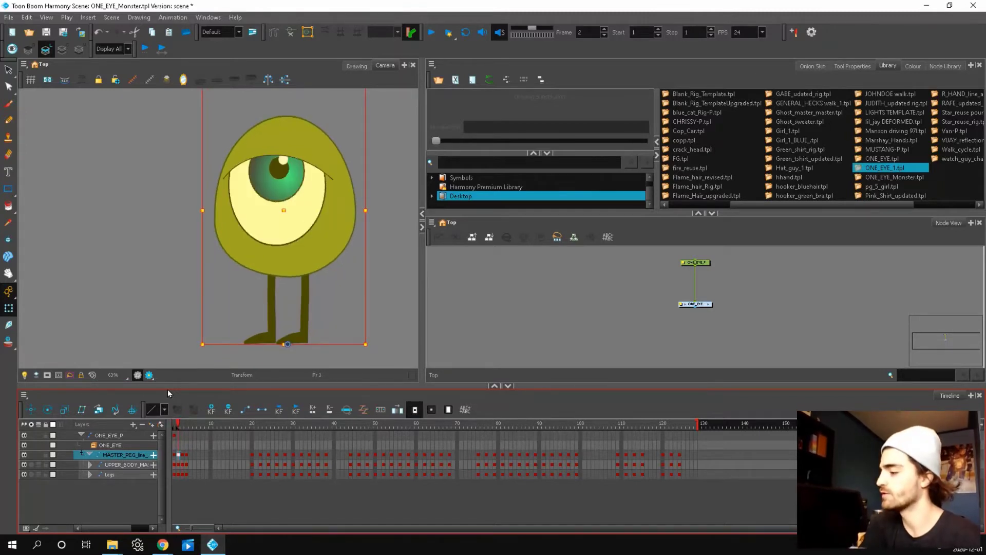
key("period")
key("comma")
key("period")
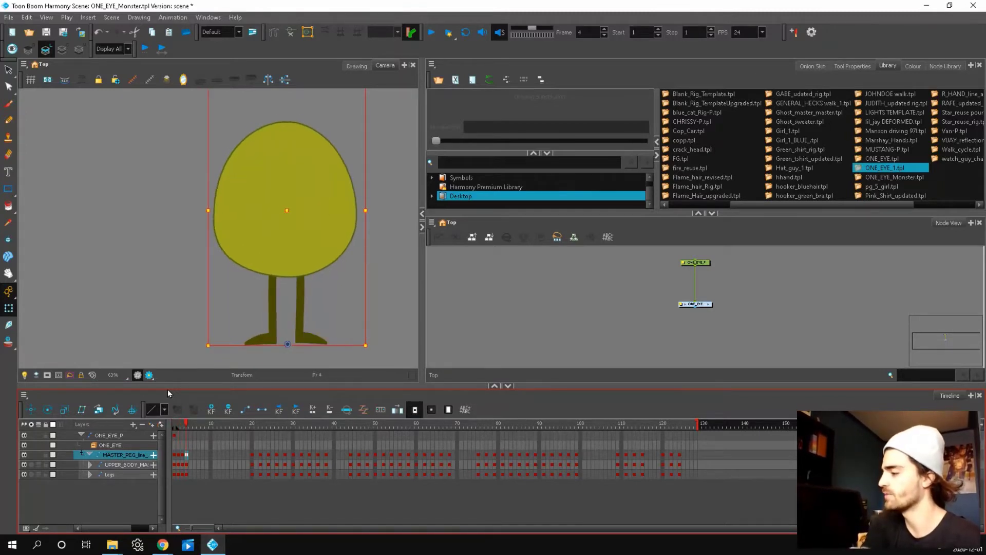
Step forward to frame 17 and scrub the rest of the timeline to review the monster's animated poses
key("period")
key("period")
key("period")
key("period")
key("period")
key("period")
key("period")
key("period")
key("period")
key("period")
key("period")
key("period")
key("period")
key("period")
key("period")
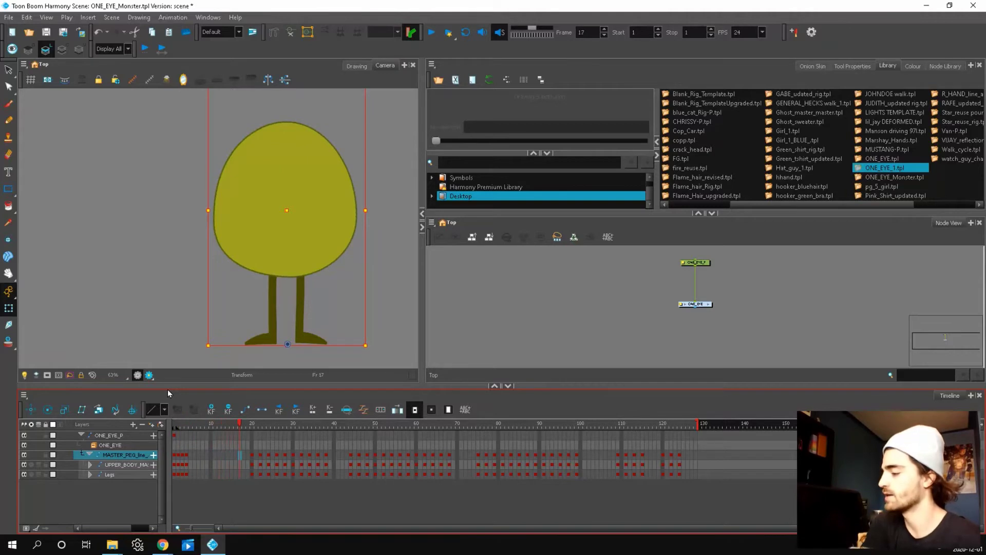
left_click_drag(239, 425, 653, 429)
left_click(358, 427)
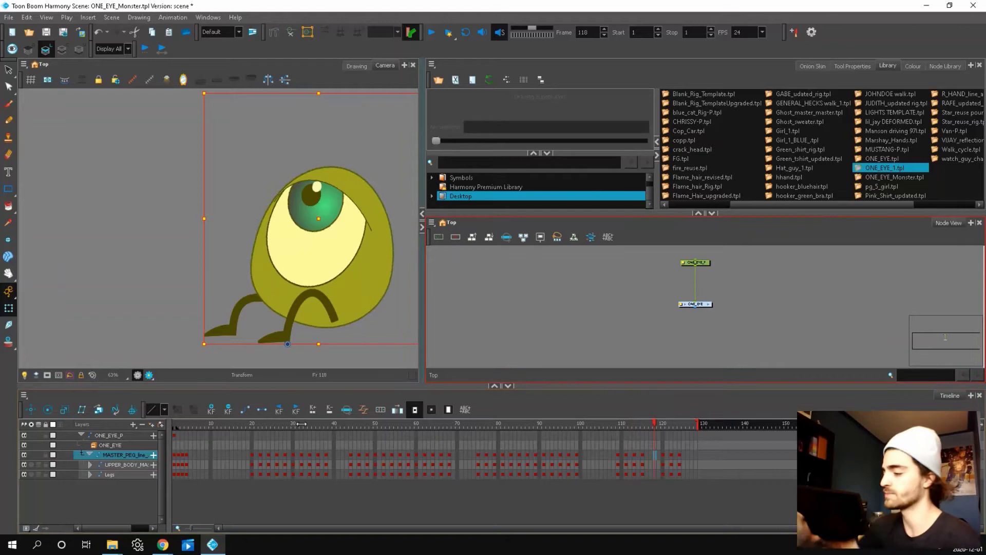
Extend the exposure of the first frame on all layers until the following keyframes start just past frame 60
left_click_drag(175, 474, 175, 440)
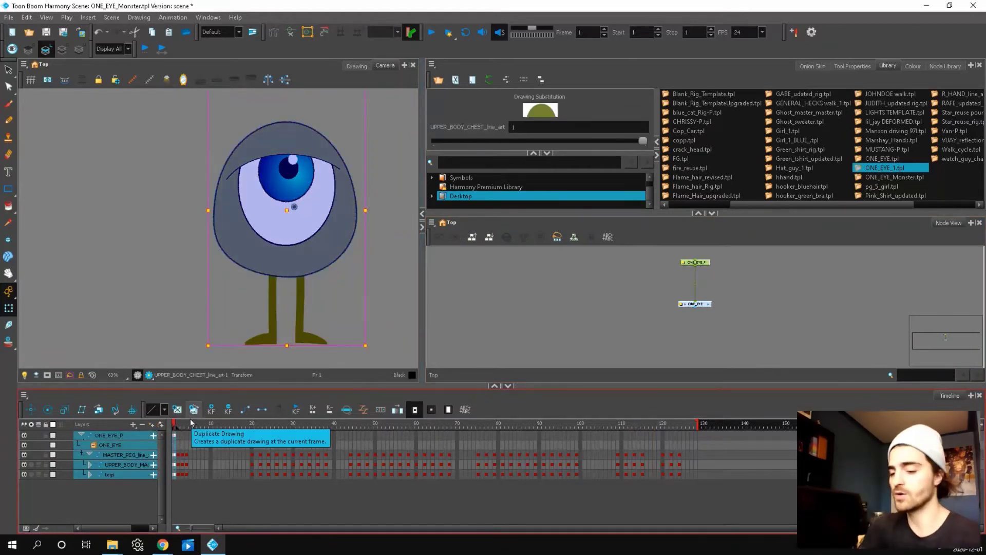
key("plus")
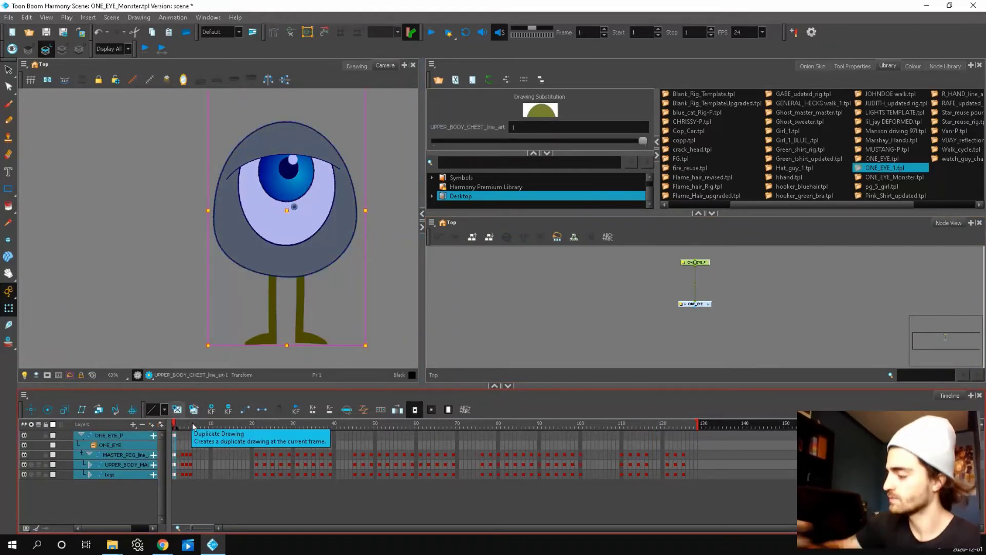
left_click_drag(178, 455, 178, 474)
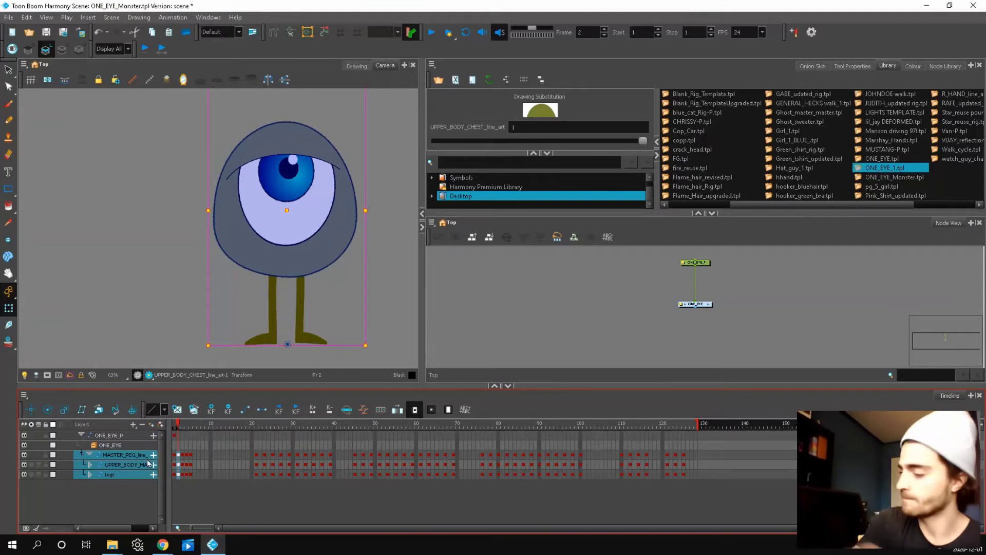
left_click_drag(174, 436, 174, 474)
key("plus")
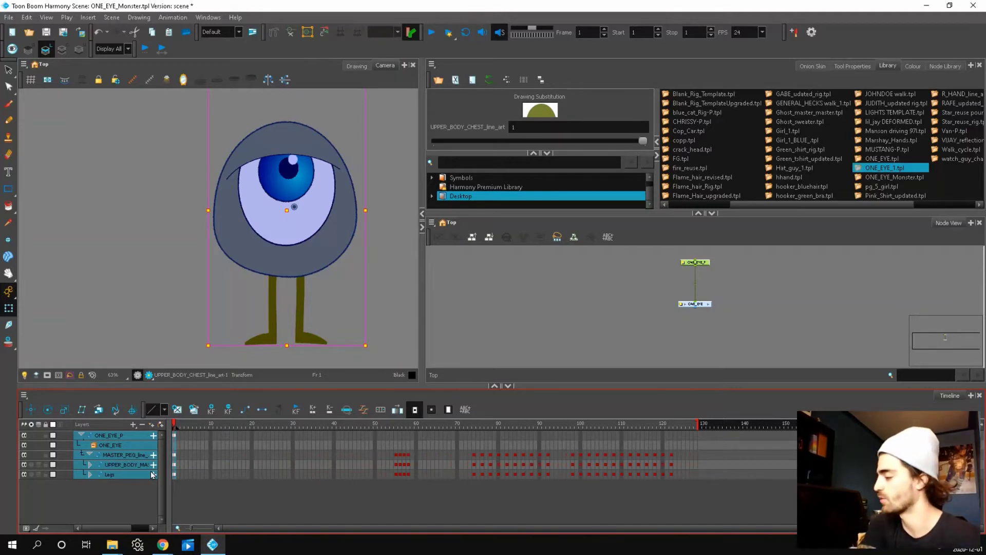
key("plus")
key("plus")
key("plus")
key("plus")
key("plus")
key("plus")
key("plus")
Copy the three-quarter pose at frame 63 on the master peg, upper body and legs layers to frame 1
left_click(421, 455)
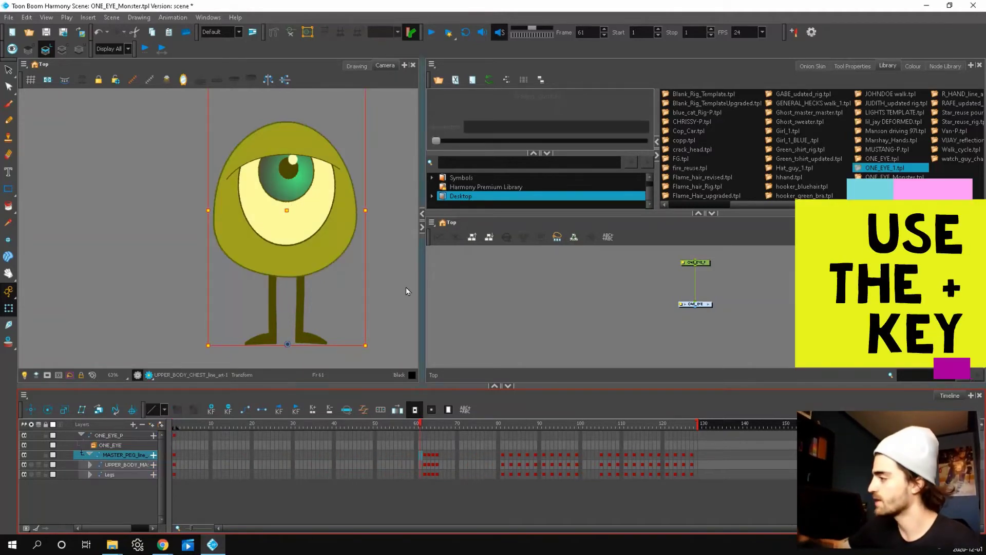
left_click_drag(428, 454, 430, 472)
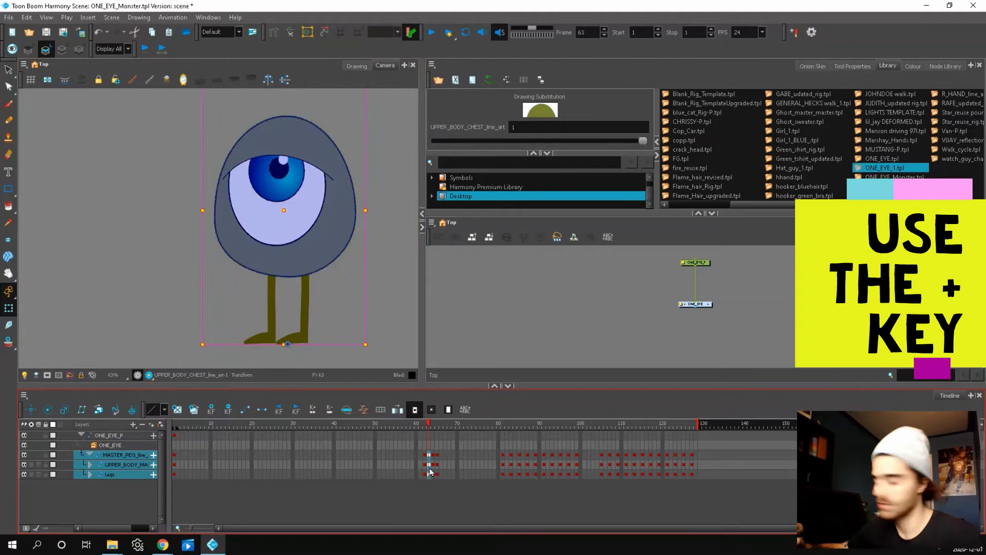
left_click(174, 455)
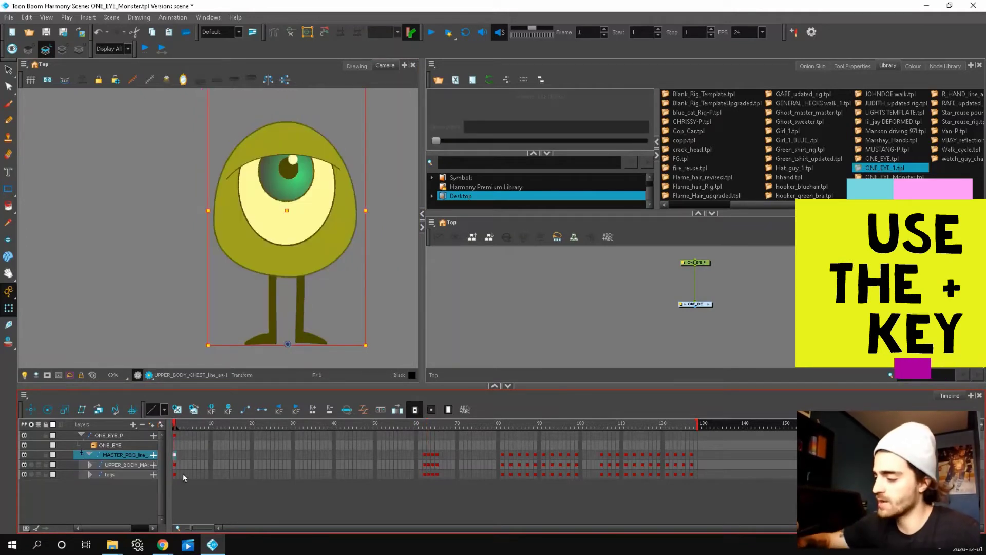
key("plus")
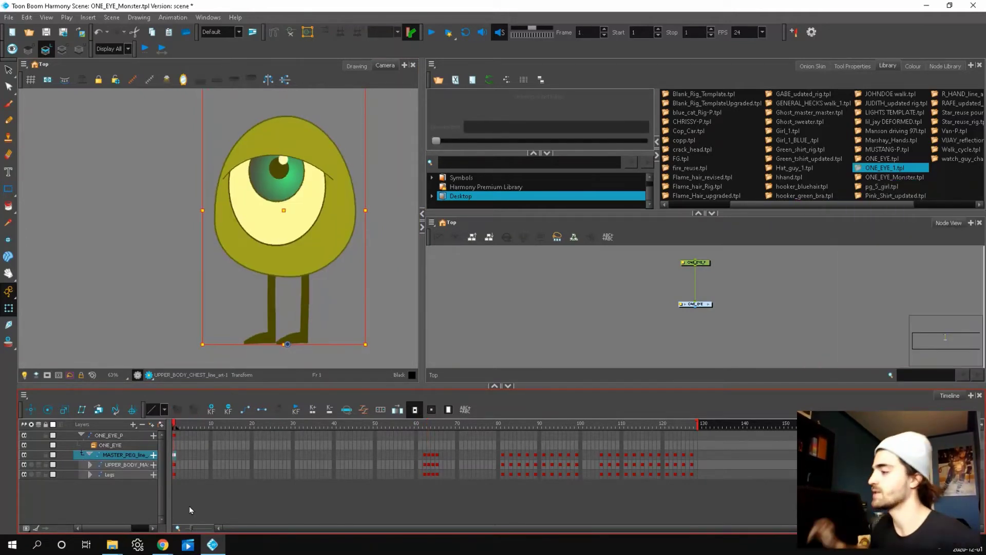
Enter the ONE_EYE group and examine which parts of the monster the Eye, Body and Legs backdrops contain
scroll(293, 248, "down", 1)
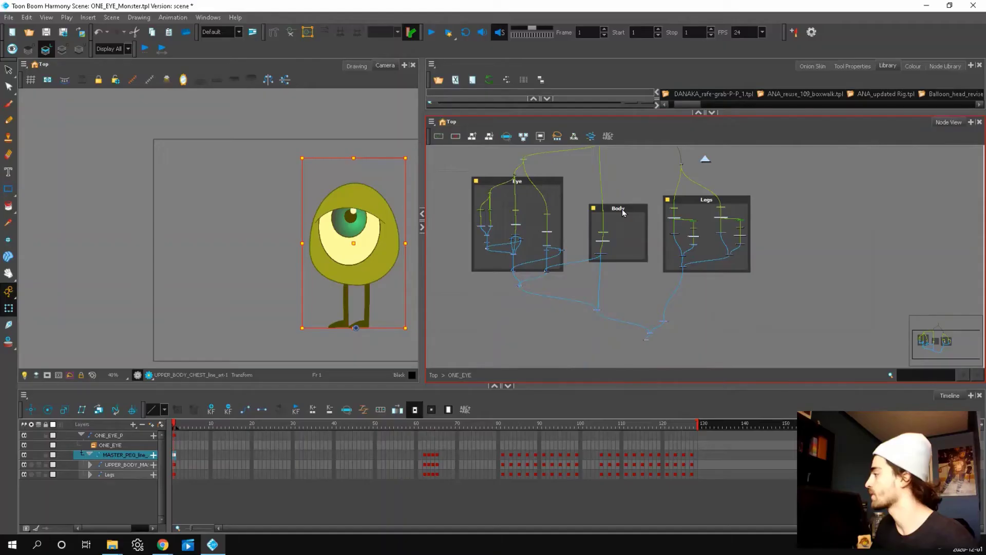
scroll(621, 208, "up", 3)
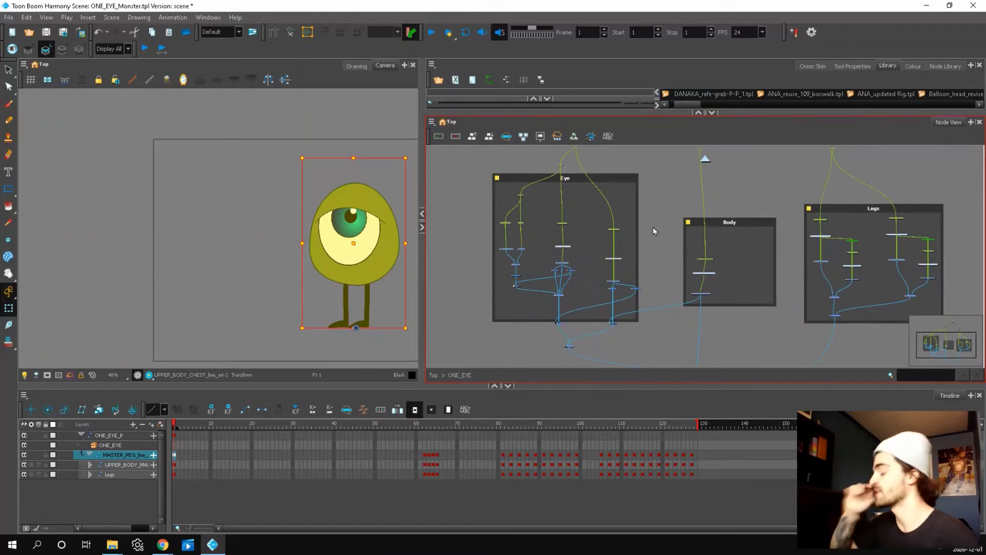
left_click(600, 178)
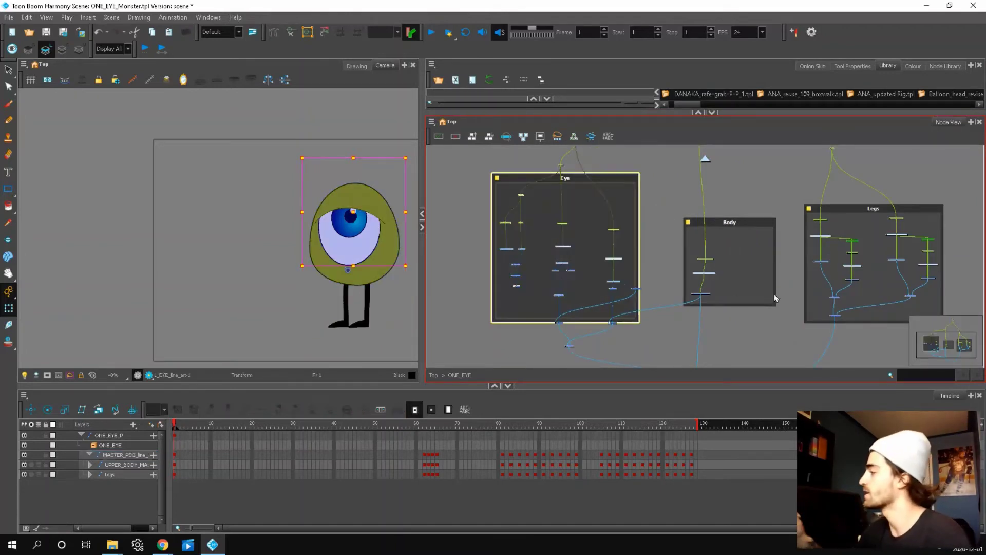
left_click(729, 221)
left_click(912, 218)
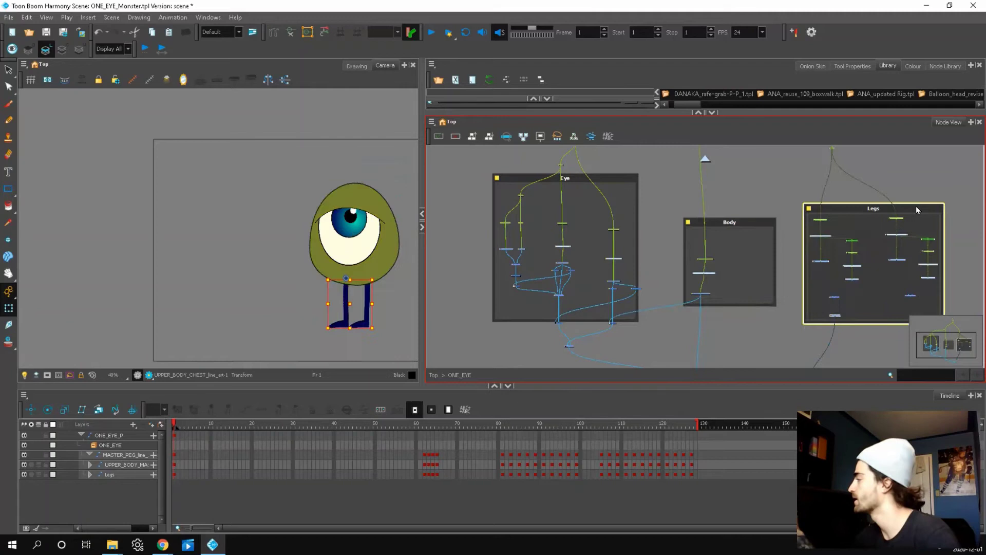
scroll(368, 238, "up", 5)
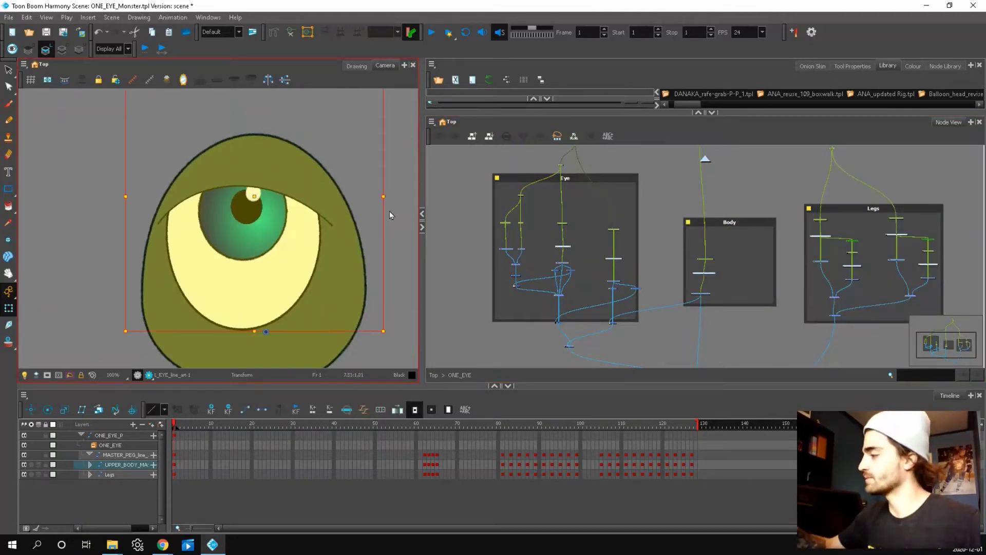
Select the eyeball and the iris in turn, and nudge the iris slightly within the eye
left_click(280, 297)
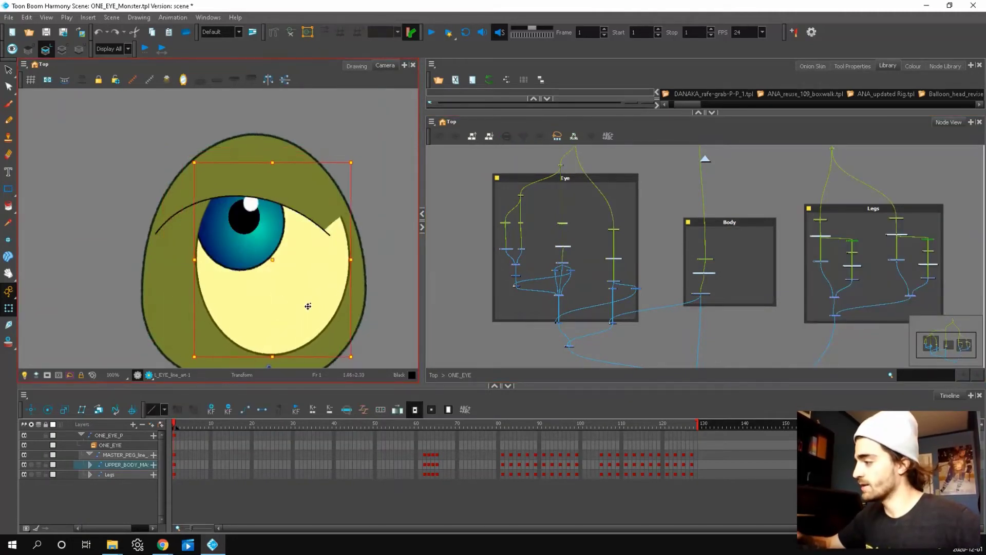
left_click(272, 249)
key("b")
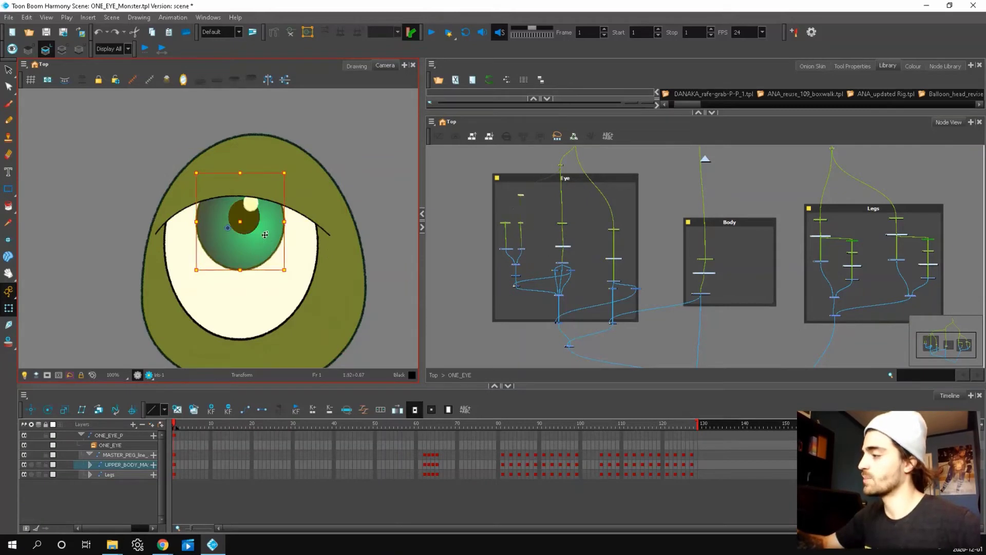
mouse_move(266, 233)
left_mouse_down()
mouse_move(260, 264)
mouse_move(269, 235)
left_mouse_up()
left_click(312, 215)
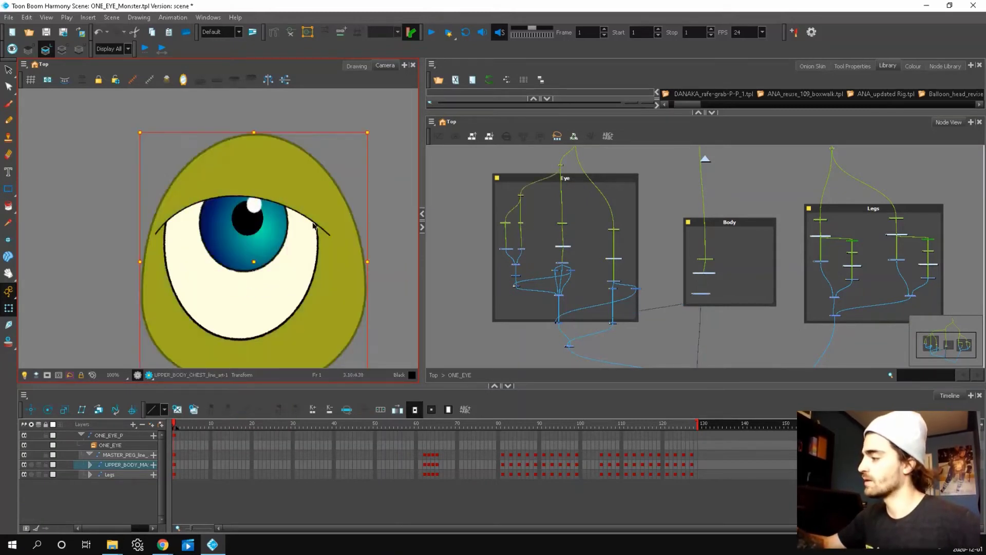
Select the brow line and lower it over the upper part of the eye
left_click(313, 221)
key("b")
left_click_drag(254, 185, 306, 310)
Show the brow's deformation controls and reshape its curve into a slanted line across the top of the iris
key("shift+F11")
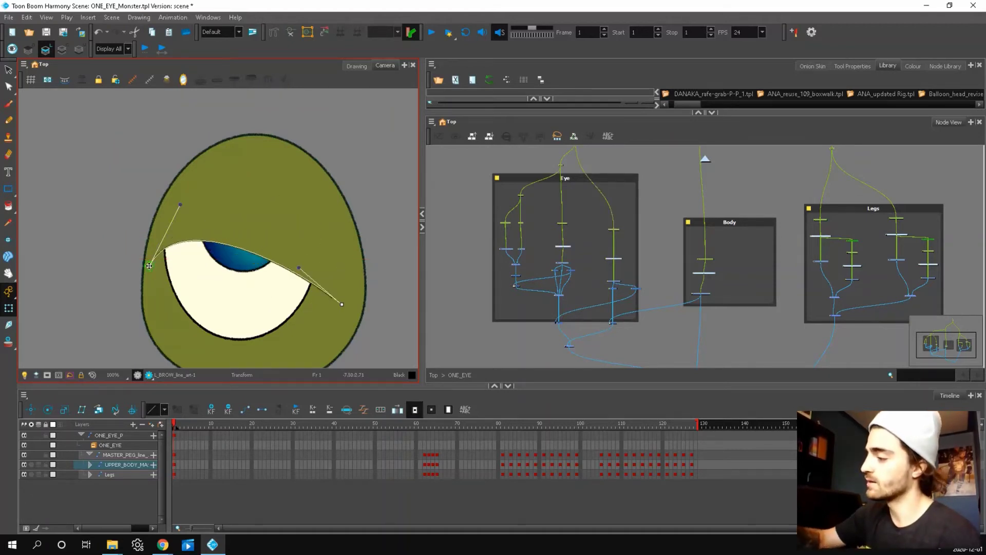
left_click_drag(149, 265, 156, 236)
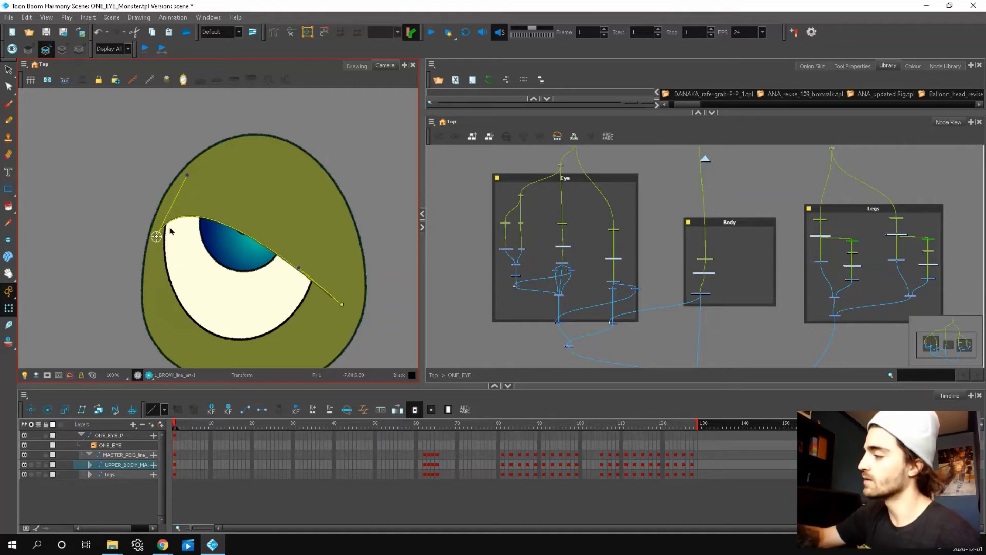
left_click_drag(343, 306, 342, 247)
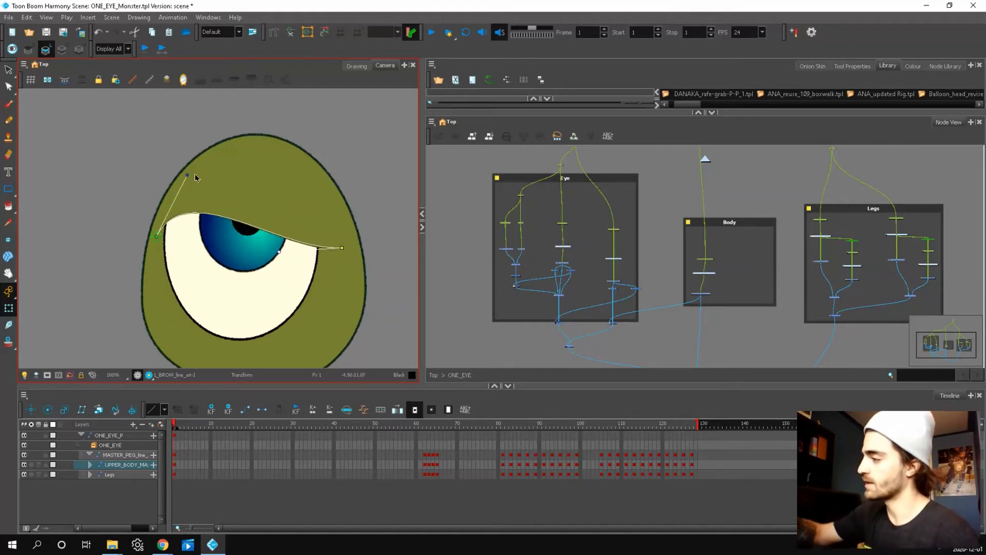
left_click_drag(188, 176, 266, 251)
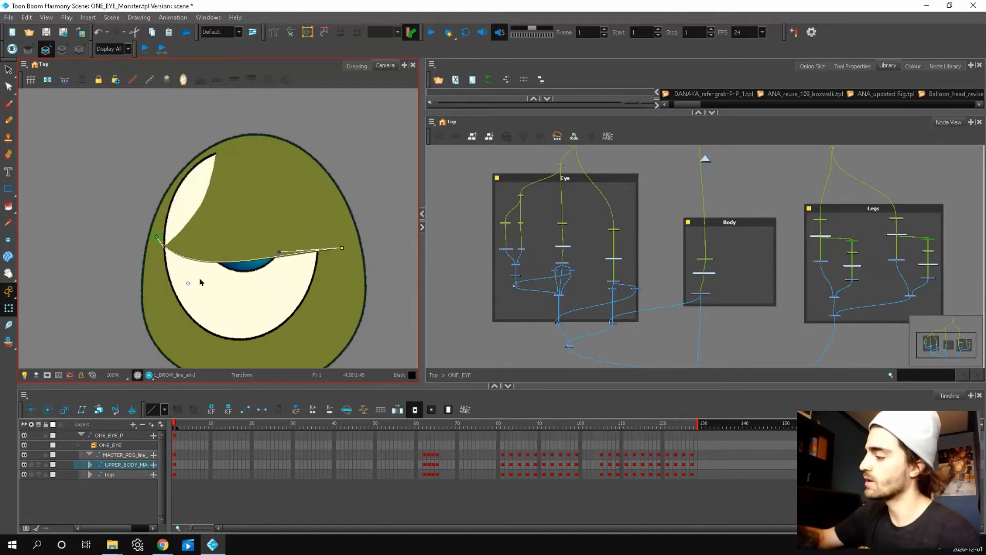
left_click_drag(187, 283, 185, 206)
left_click(156, 236)
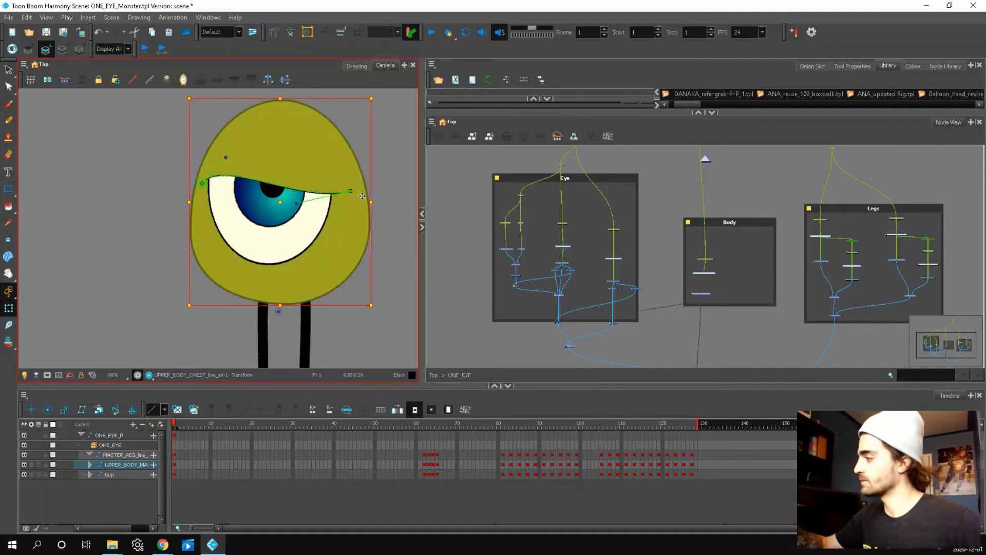
Try moving the upper body at different levels of its parent hierarchy and undo the moves
mouse_move(350, 232)
left_mouse_down()
mouse_move(383, 225)
mouse_move(350, 237)
mouse_move(361, 219)
mouse_move(347, 237)
left_mouse_up()
key("ctrl+z")
key("b")
key("b")
key("b")
key("ctrl+z")
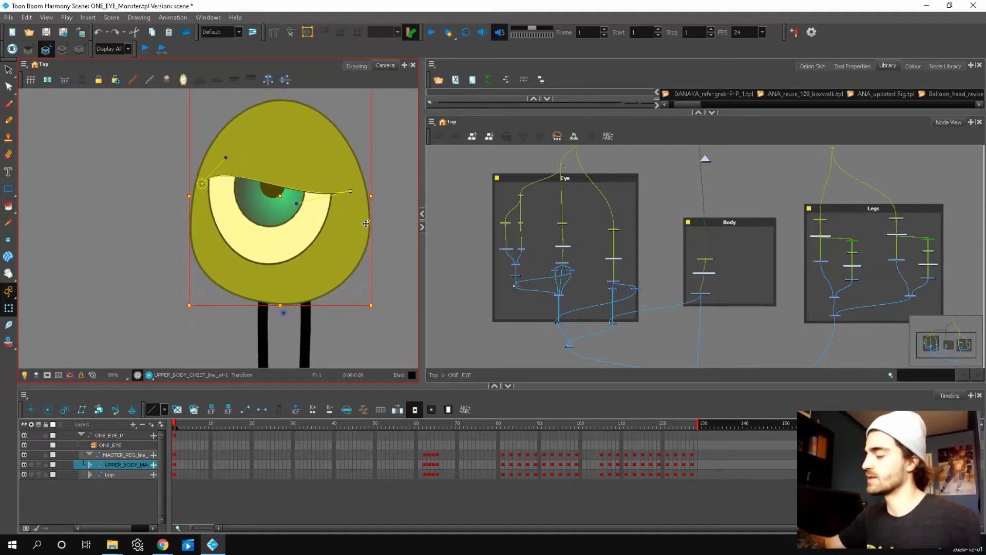
key("ctrl+z")
key("ctrl+z")
key("ctrl+z")
key("ctrl+z")
key("ctrl+z")
key("ctrl+z")
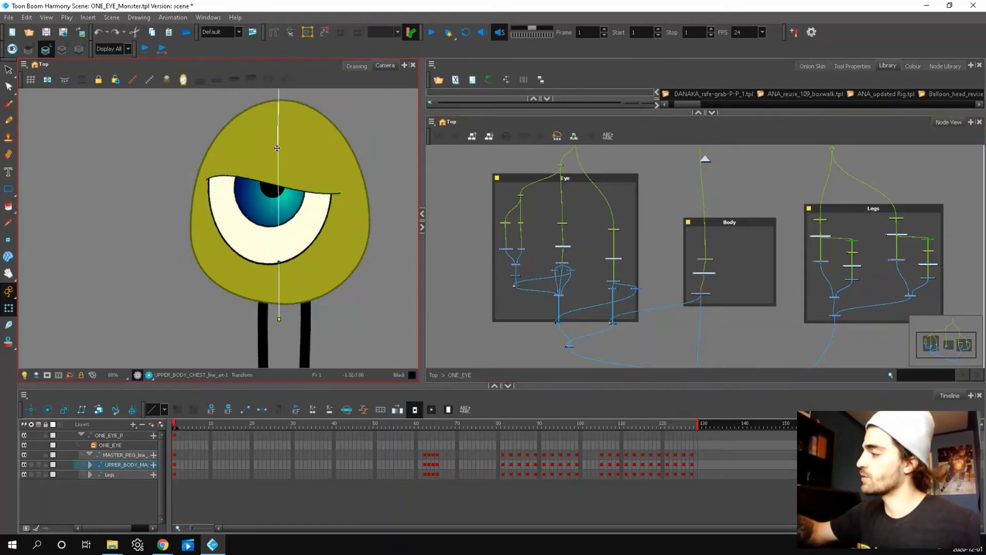
Try bending the monster's body with its deformation curve and undo the changes
mouse_move(276, 112)
left_mouse_down()
mouse_move(283, 201)
mouse_move(282, 135)
mouse_move(281, 195)
mouse_move(318, 246)
mouse_move(355, 161)
left_mouse_up()
left_click(309, 228)
key("b")
key("b")
key("b")
left_click(376, 266)
key("ctrl+z")
key("ctrl+z")
Show the front upper leg's deformer and shift the other leg's deformation node slightly within the Legs backdrop
left_click(299, 237)
left_click_drag(693, 312, 640, 313)
left_click_drag(819, 280, 689, 286)
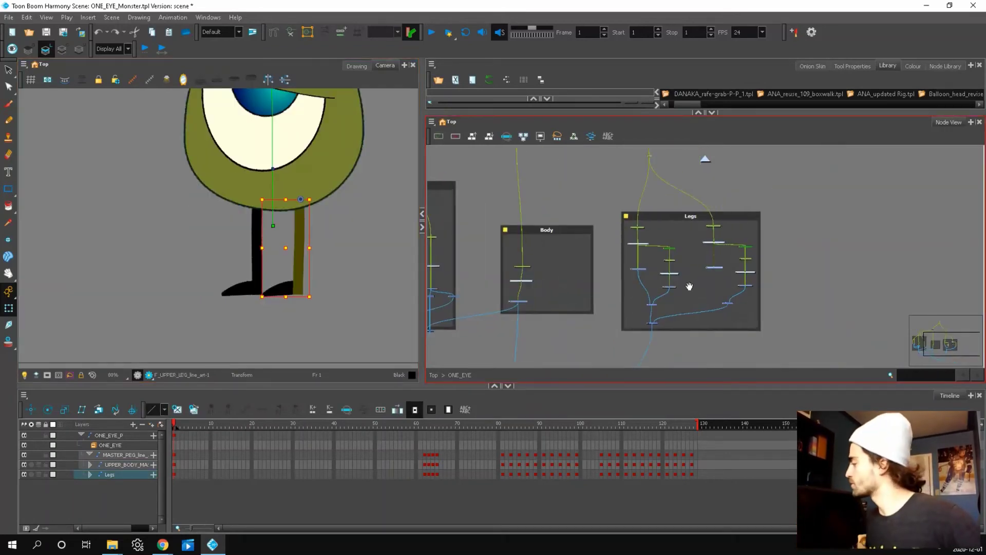
scroll(689, 286, "up", 6)
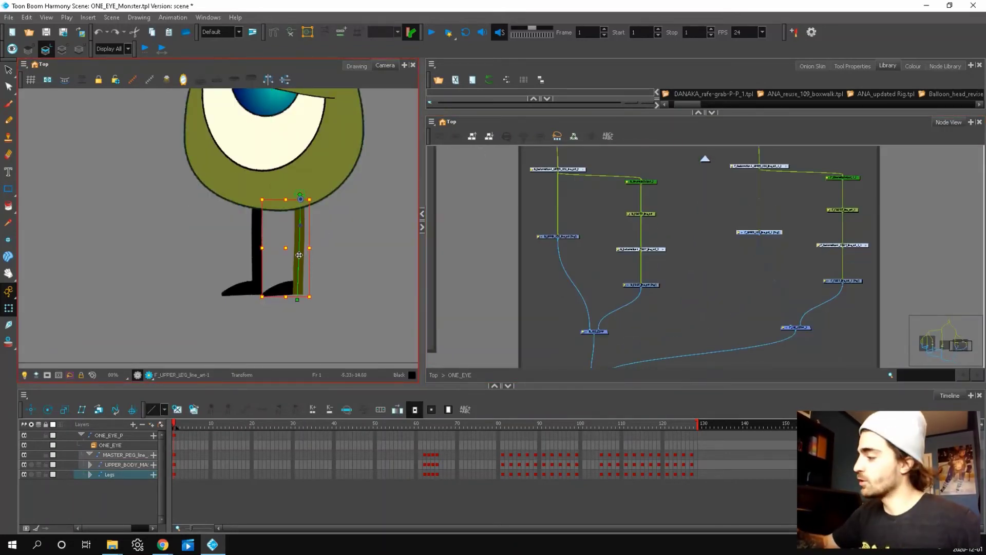
mouse_move(299, 255)
left_mouse_down()
mouse_move(278, 256)
mouse_move(307, 259)
left_mouse_up()
key("ctrl+z")
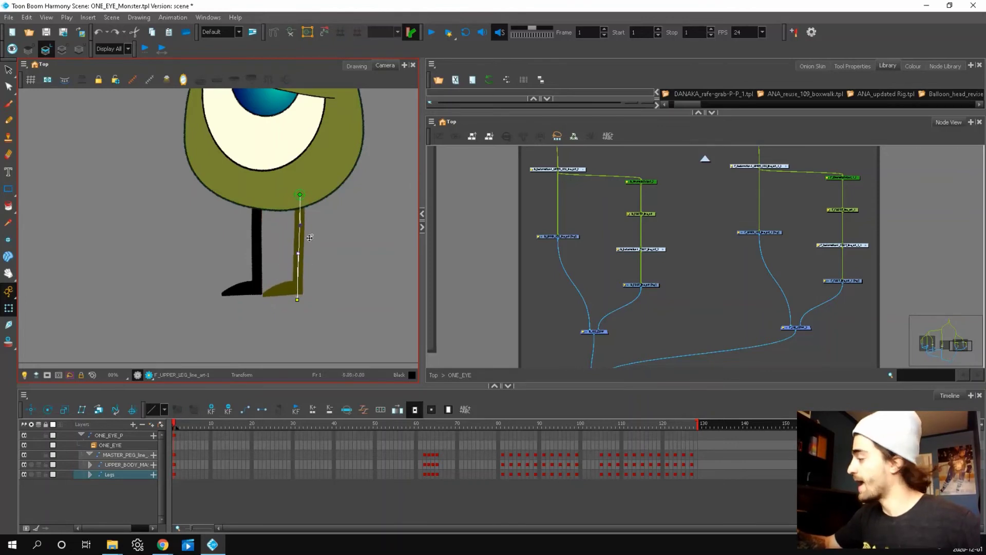
left_click_drag(648, 183, 645, 191)
Bend the front leg into an S-curve and curl its foot using their deformation curves
left_click_drag(298, 300, 254, 271)
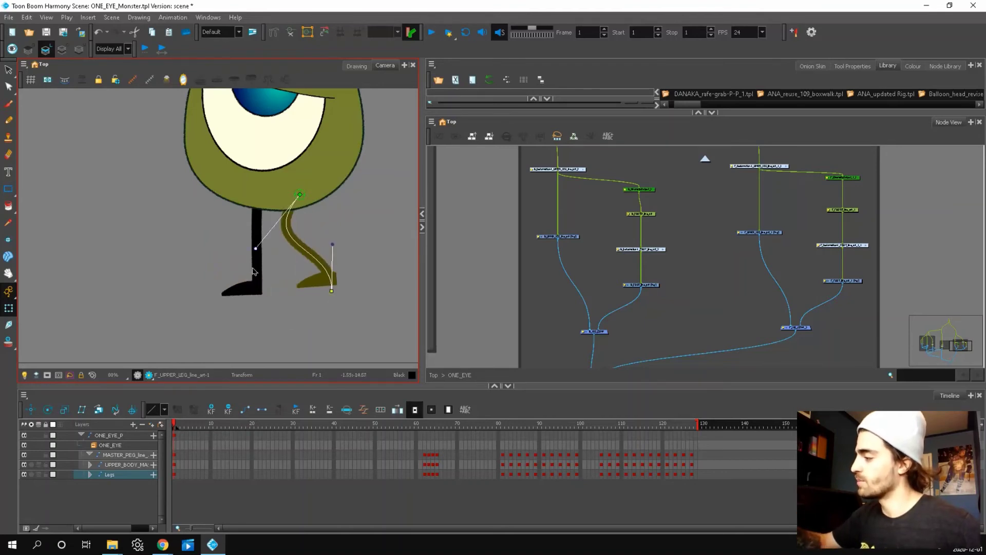
left_click_drag(307, 284, 338, 299)
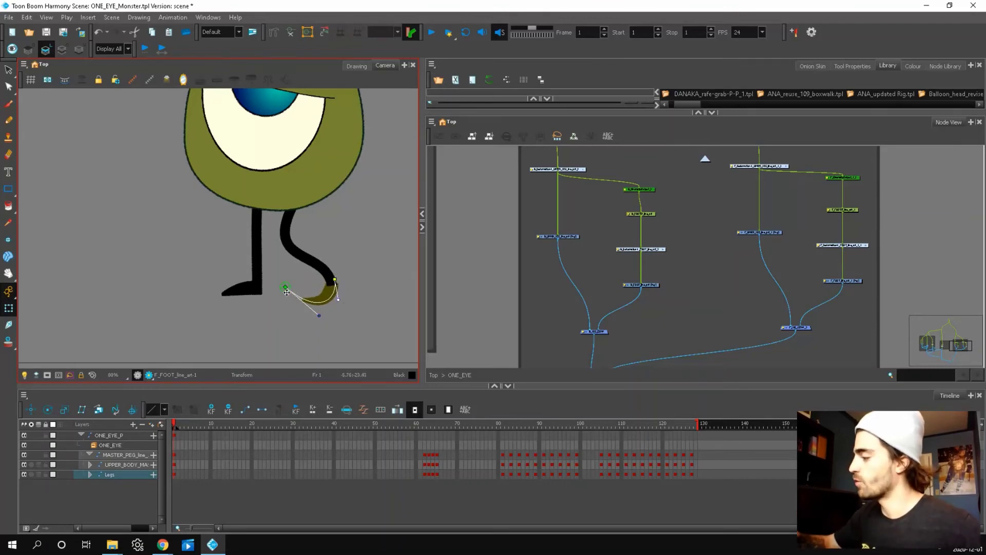
left_click(362, 298)
scroll(358, 298, "down", 5)
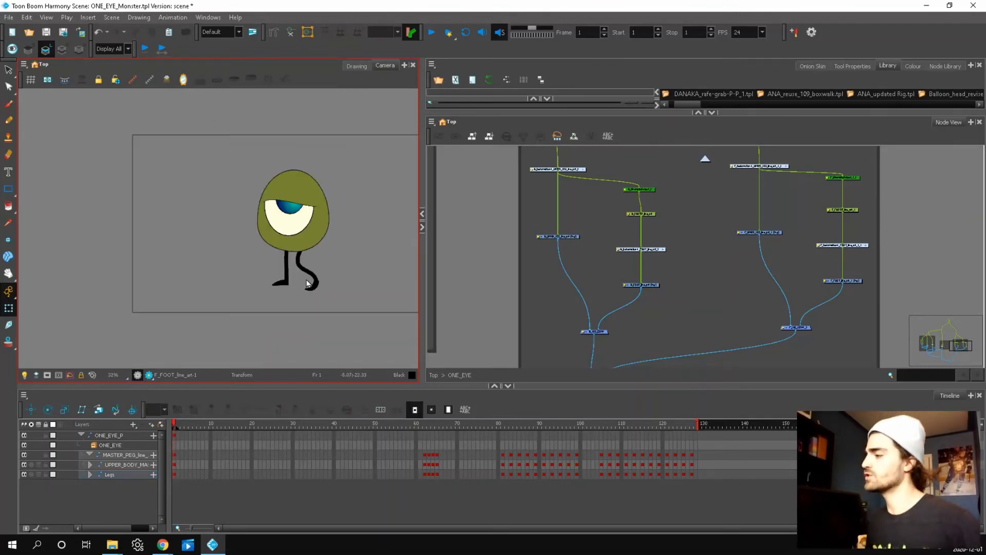
scroll(310, 257, "up", 2)
scroll(304, 278, "down", 1)
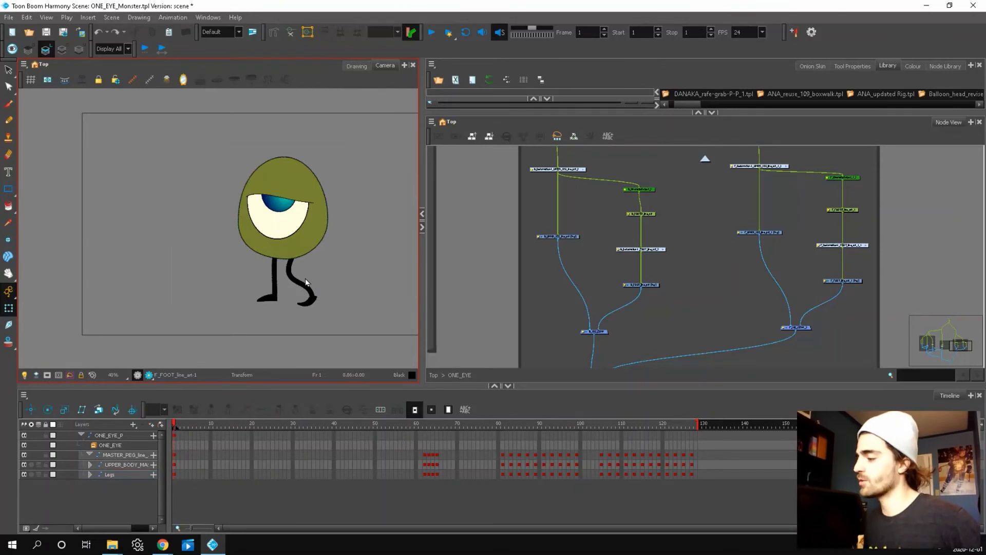
Undo the front leg and foot deformations
key("ctrl+z")
key("ctrl+z")
key("ctrl+z")
key("ctrl+z")
key("ctrl+z")
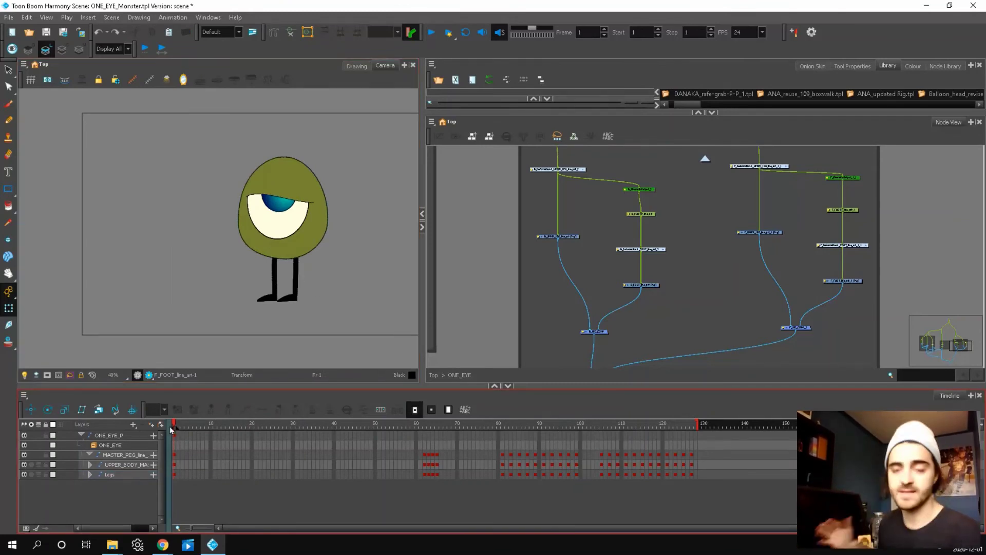
Select the front upper leg and the master peg, and scrub the timeline to frame 128 to review the stored poses
scroll(274, 262, "up", 1)
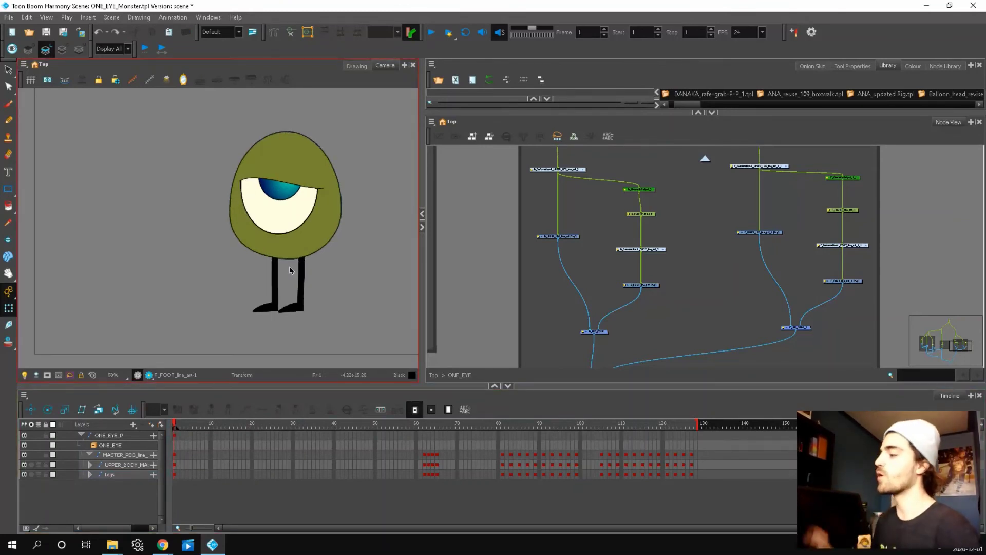
left_click(297, 279)
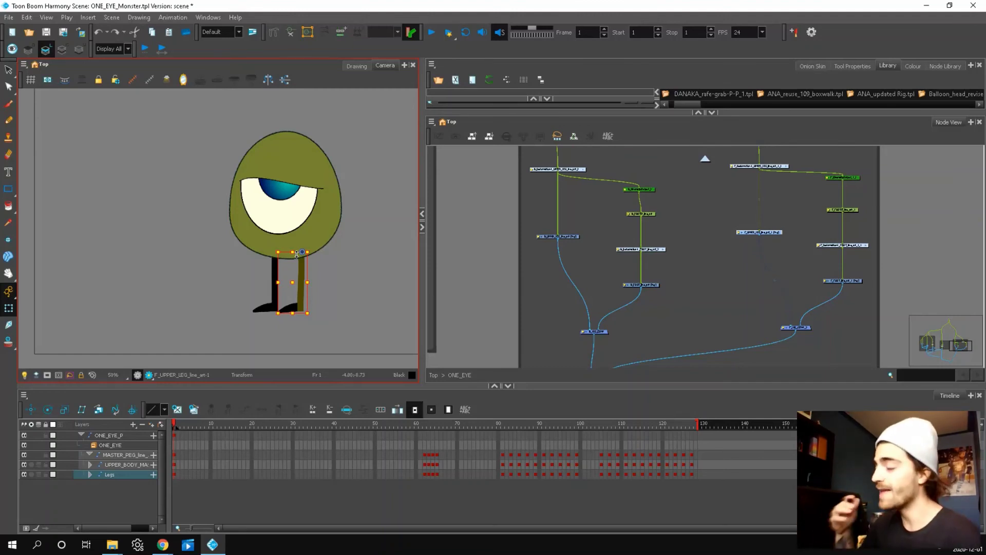
left_click(426, 455)
left_click_drag(428, 425, 703, 433)
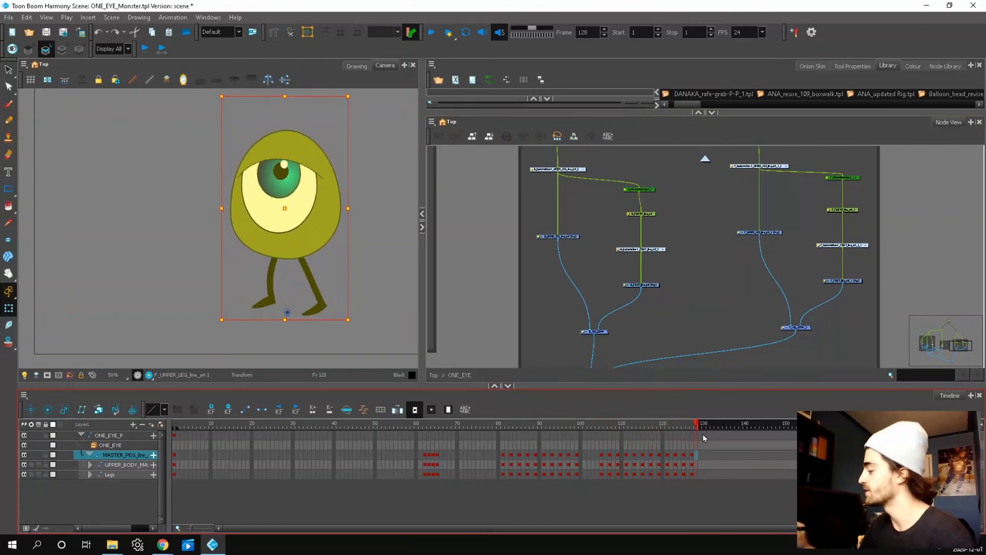